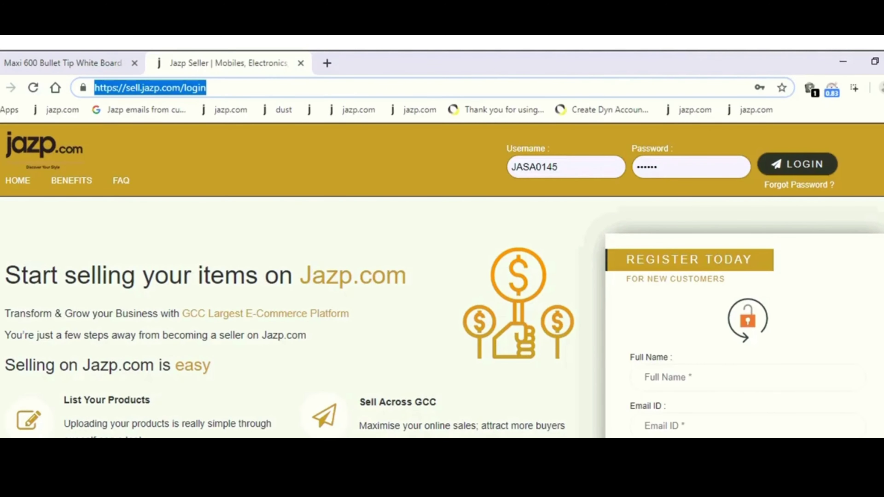
Submit the seller login credentials to open the seller dashboard.
click(797, 164)
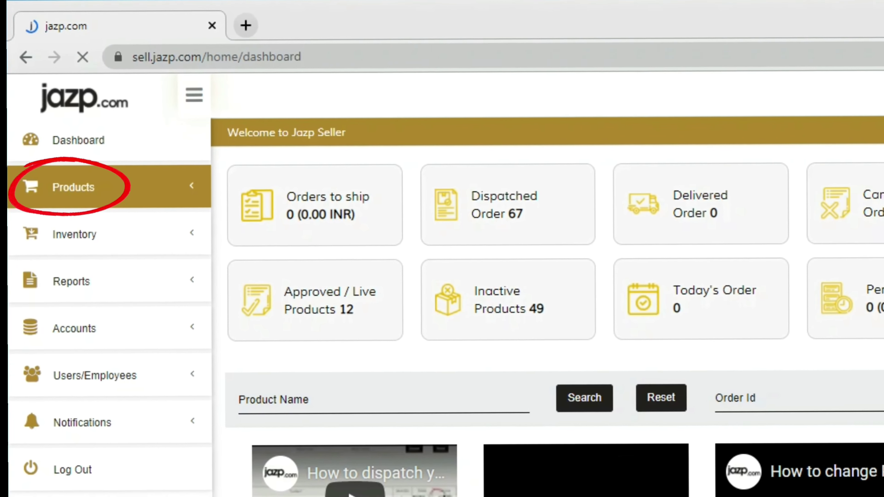
Open the Bulk Edit Generator page from the Products section of the sidebar.
click(73, 187)
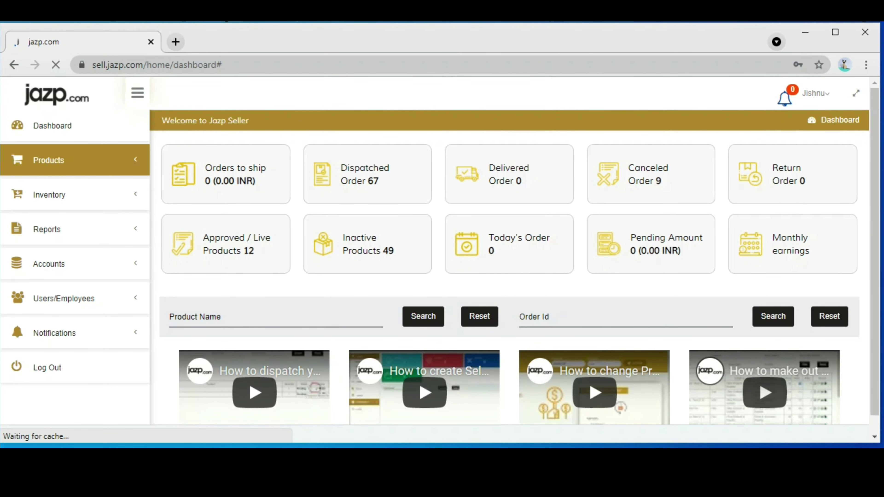
click(49, 160)
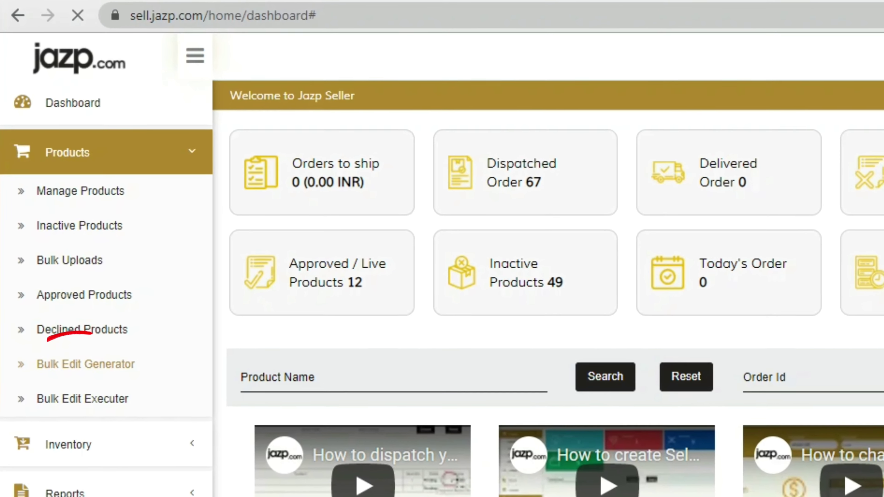
click(65, 320)
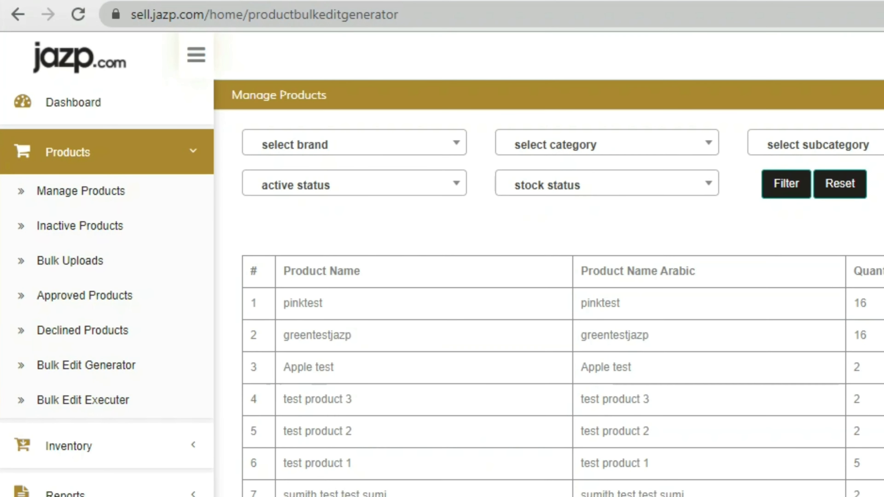
Review the brand, category, subcategory, stock status and active status filter options.
click(355, 145)
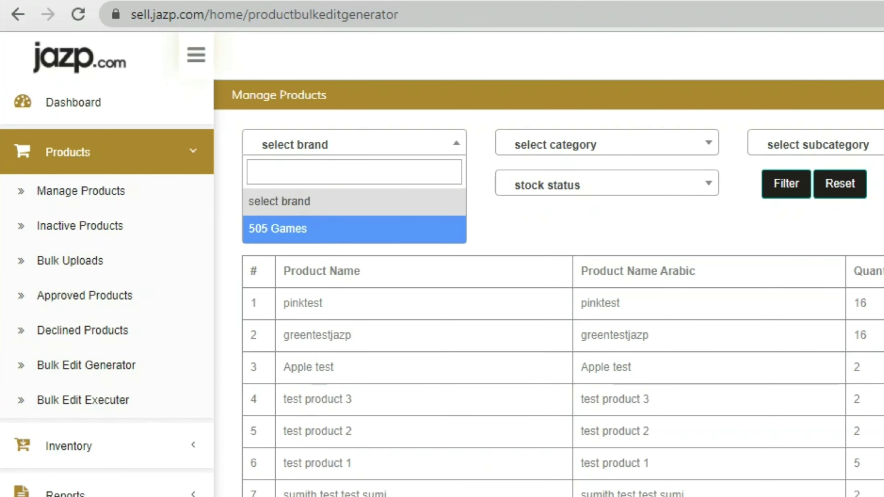
click(452, 149)
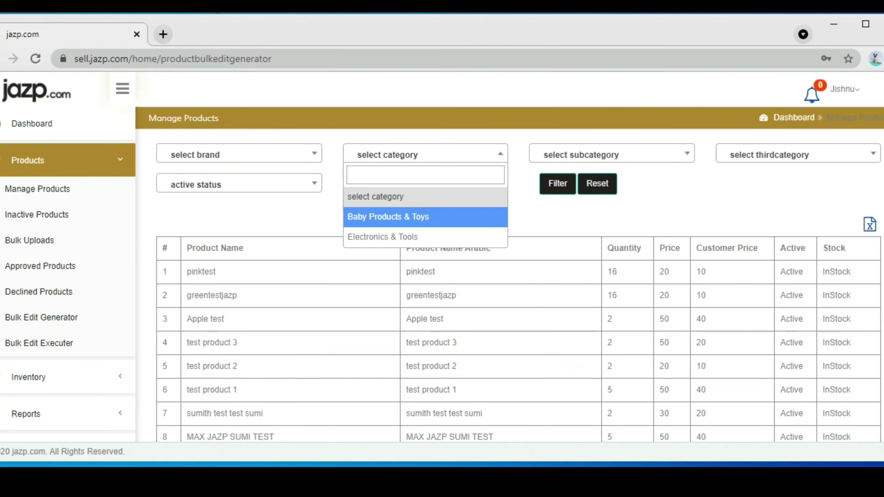
click(588, 146)
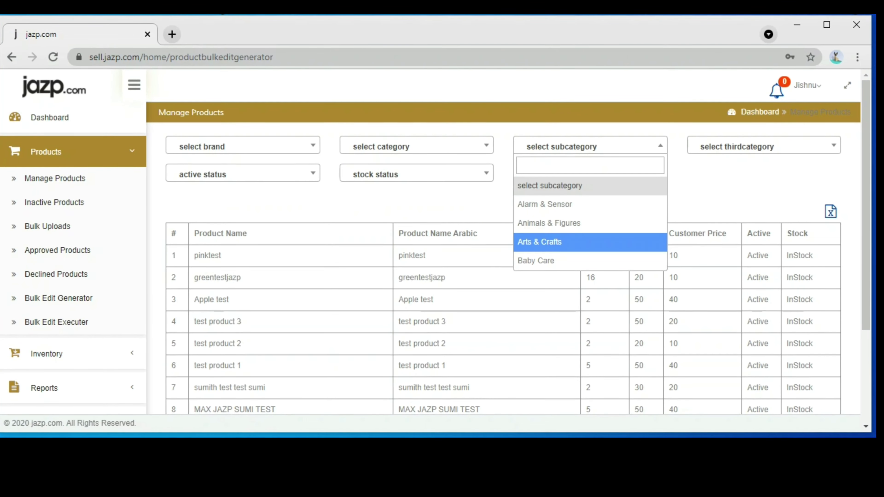
click(417, 173)
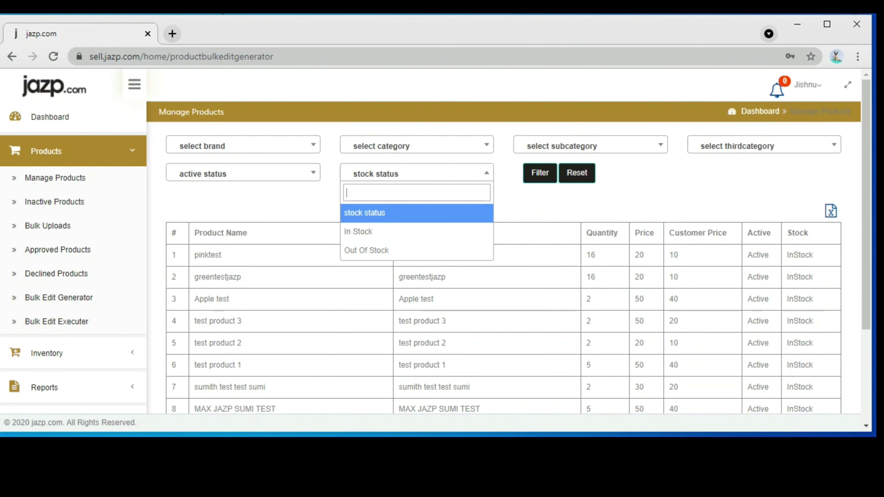
click(244, 173)
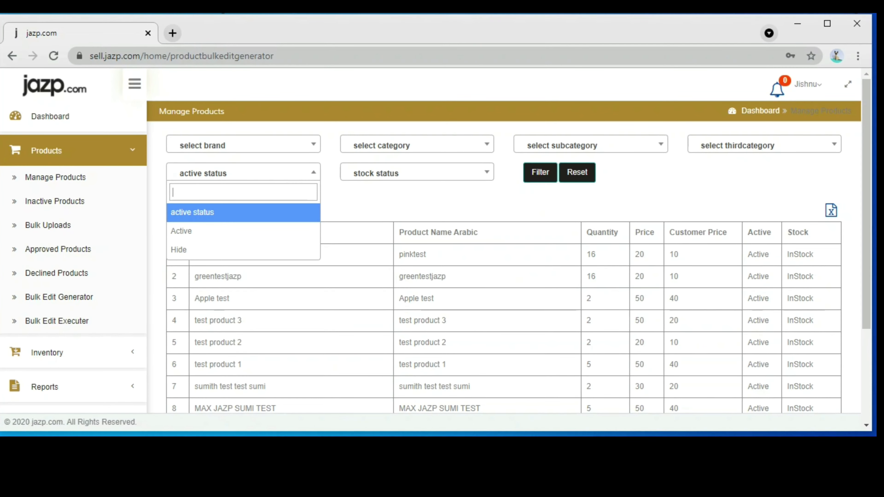
key(Escape)
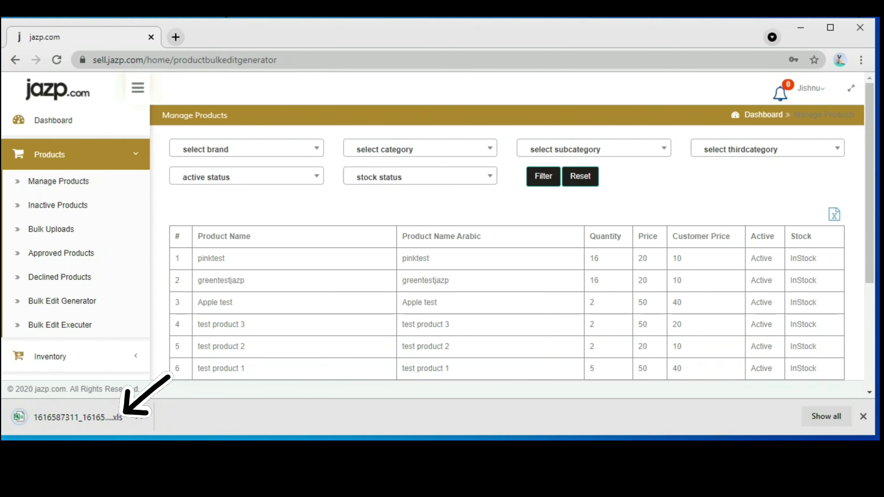
Open the downloaded bulk-edit spreadsheet and widen the product name column to read the names.
click(78, 417)
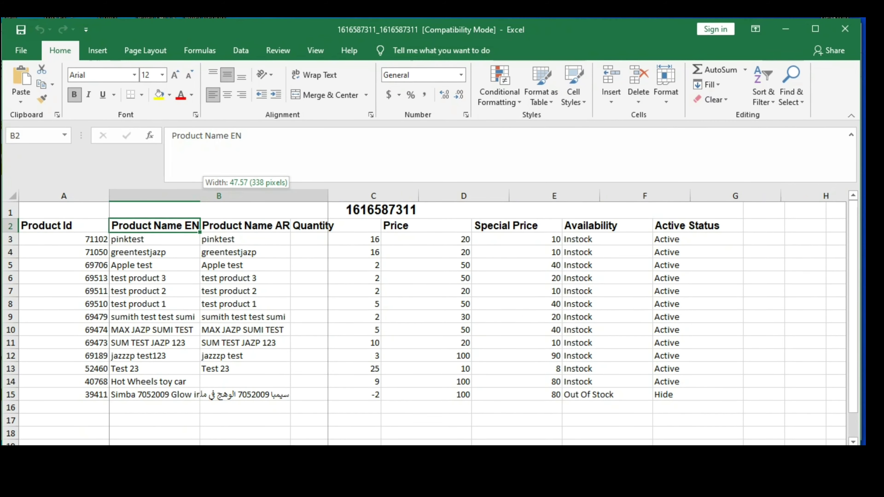
drag(199, 196, 328, 196)
drag(174, 239, 174, 395)
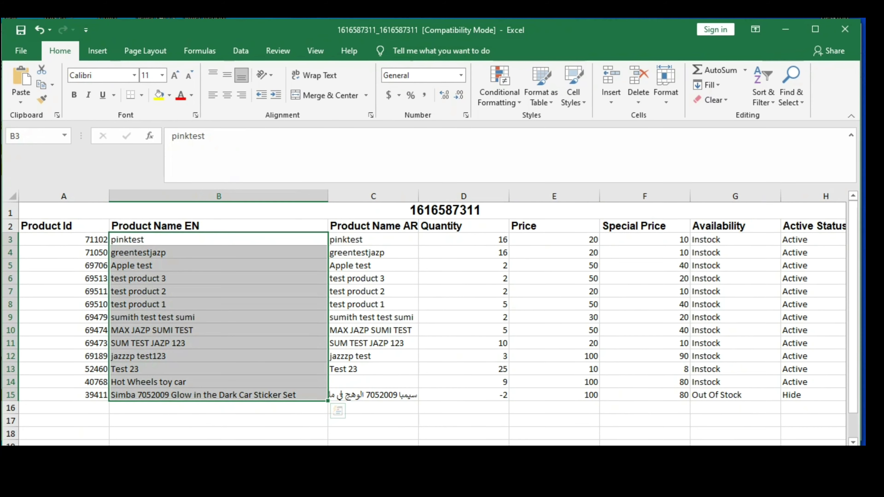
drag(372, 239, 372, 395)
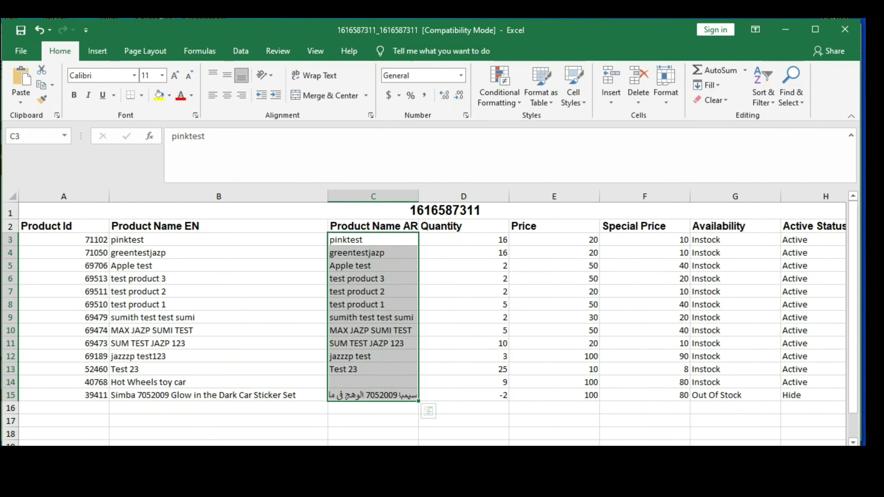
Enter quantity 6 for test product 1, 8 for MAX JAZP SUMI TEST, and 7 for Hot Wheels toy car.
click(463, 239)
click(463, 266)
click(463, 279)
click(464, 305)
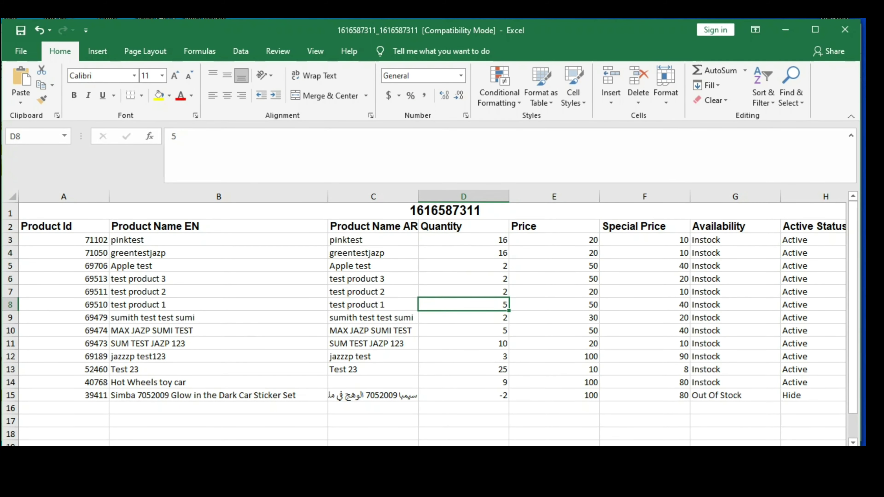
text(6)
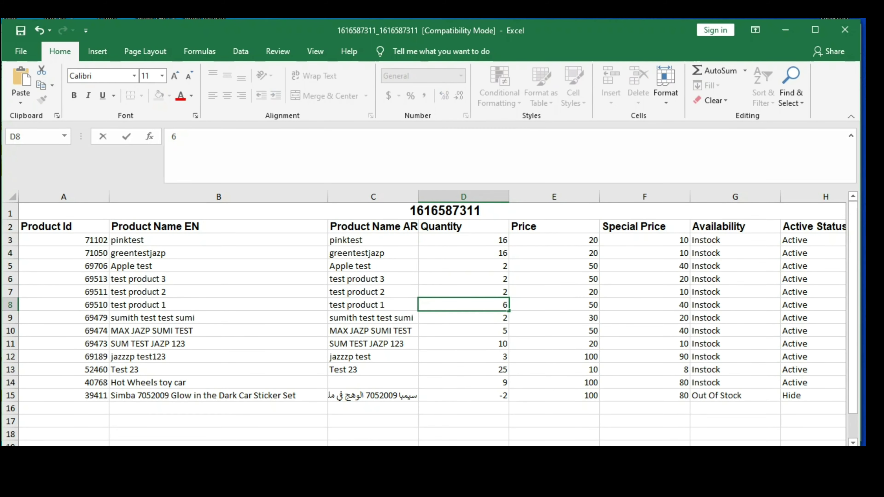
key(ctrl+Return)
click(463, 330)
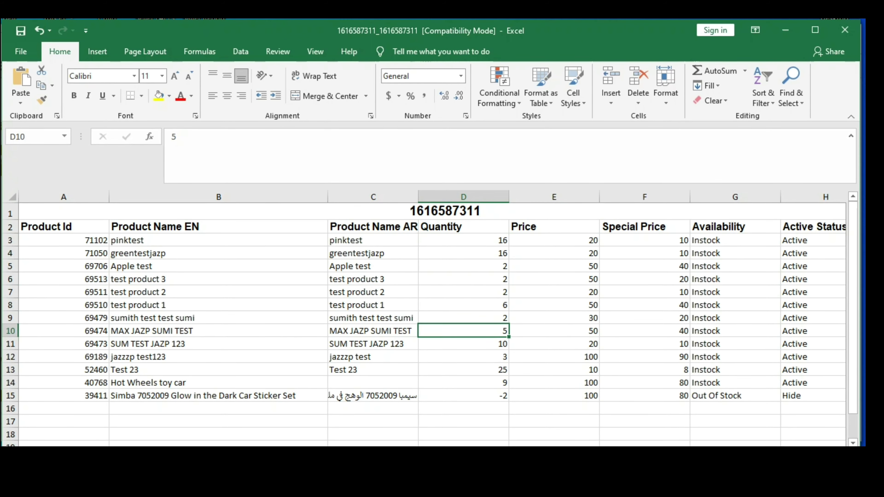
key(BackSpace)
text(8)
key(ctrl+Return)
click(463, 382)
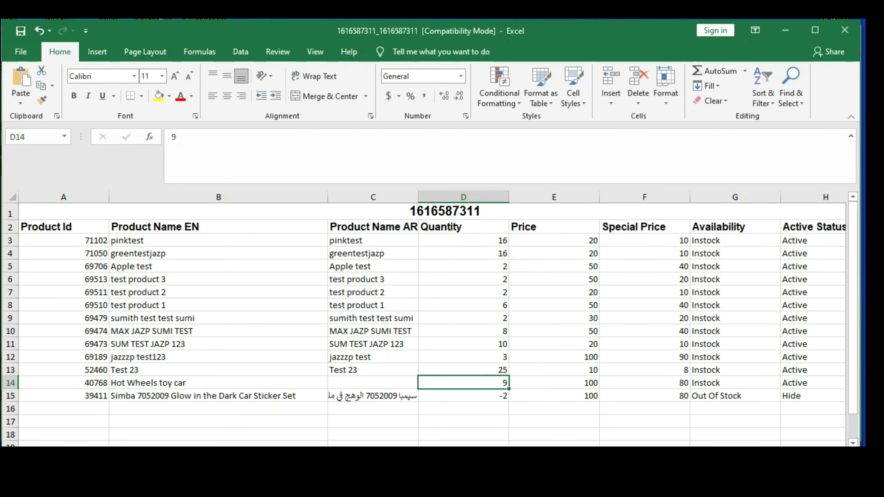
text(7)
Review the updated Quantity column and the Price column values.
click(463, 343)
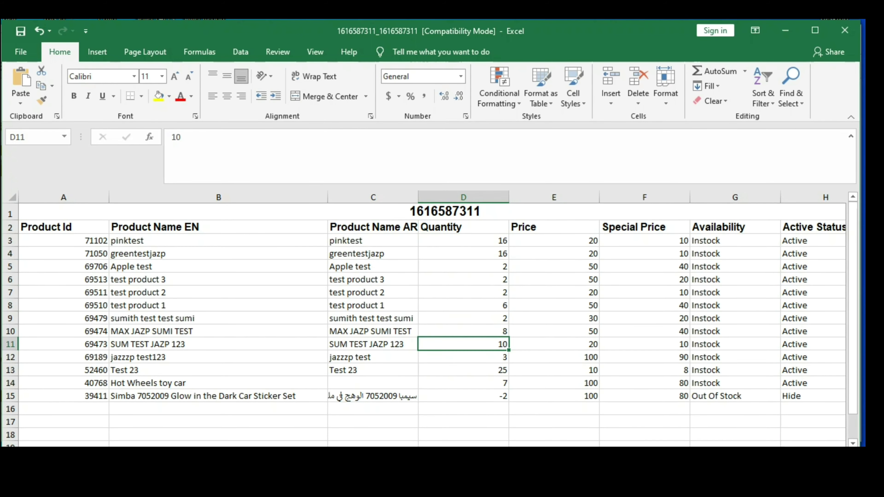
click(463, 240)
drag(463, 240, 463, 396)
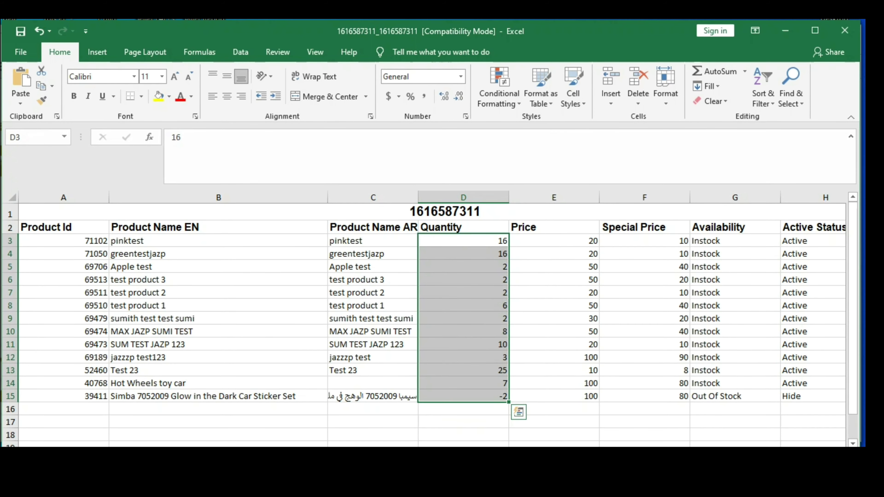
click(554, 253)
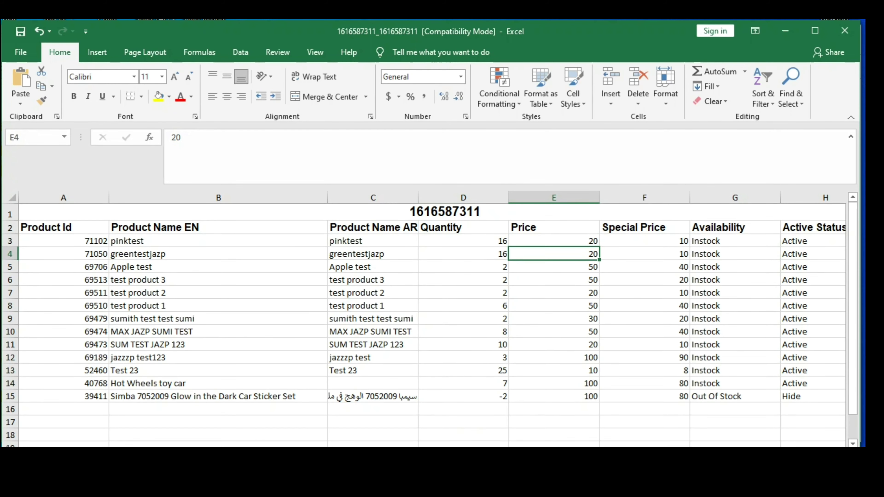
click(554, 305)
click(554, 332)
click(553, 370)
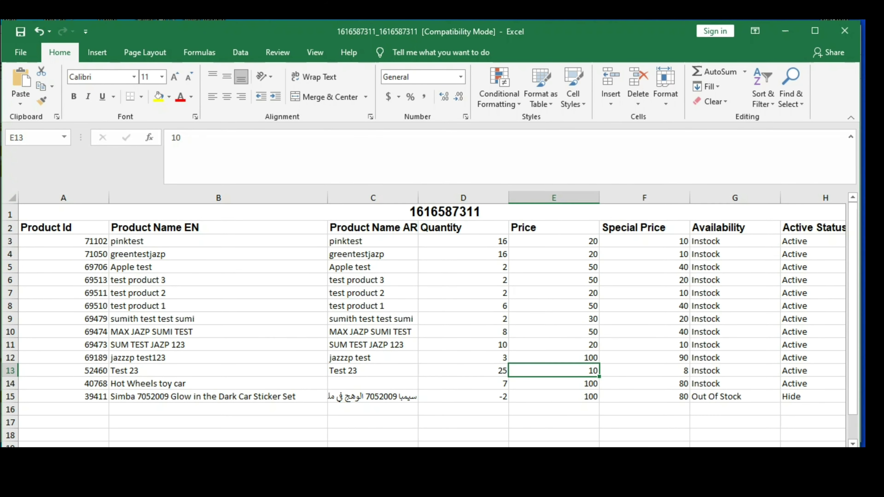
drag(554, 227, 554, 396)
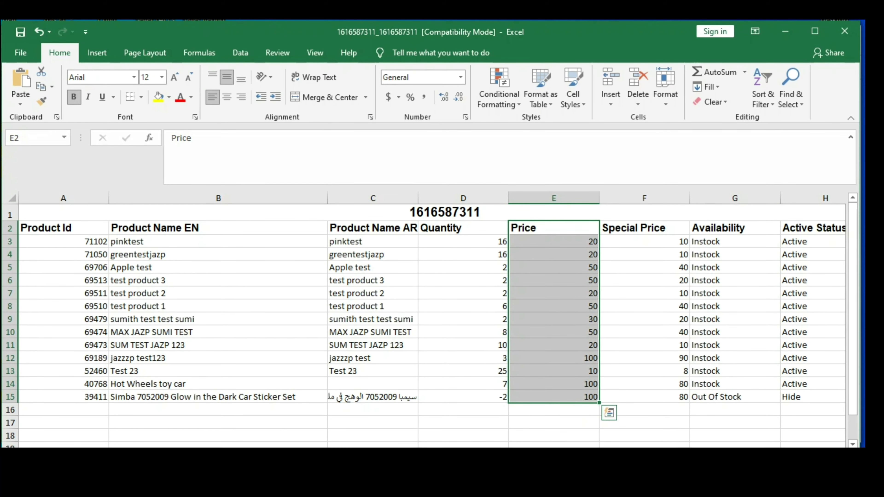
Enter special price 30 for Apple test and 80 for jazzzp test123.
click(644, 241)
click(644, 267)
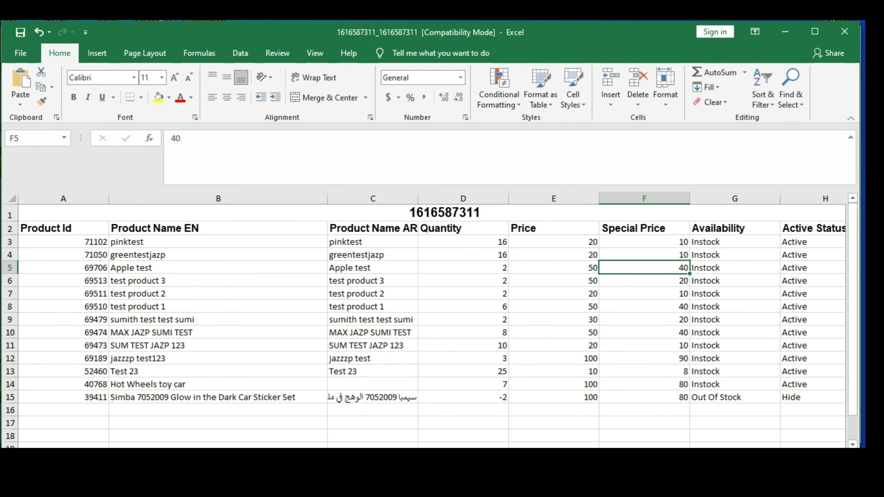
text(30)
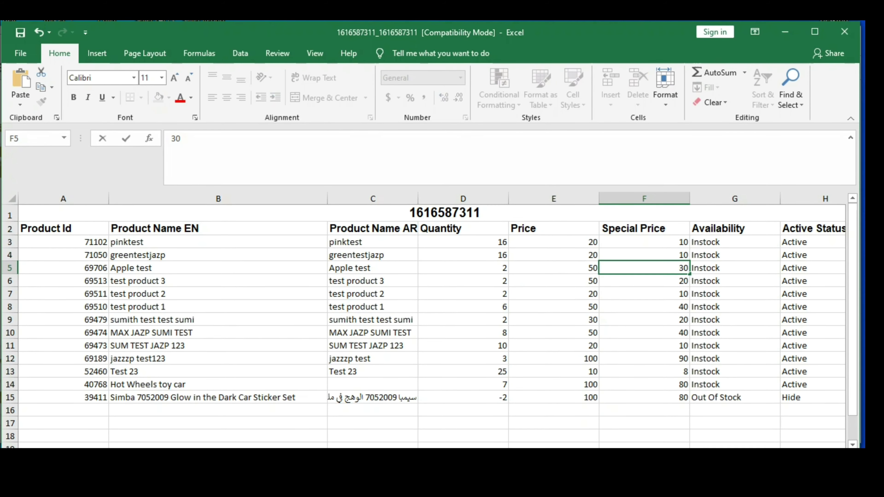
click(644, 333)
click(645, 359)
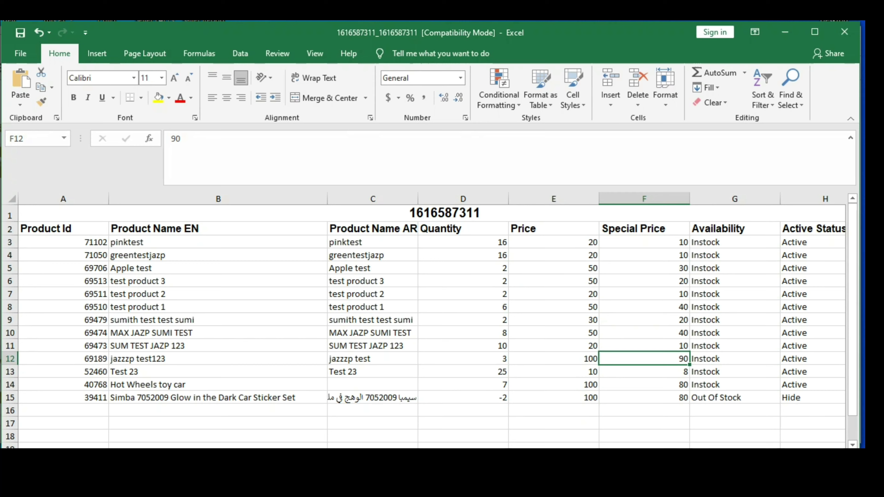
text(80)
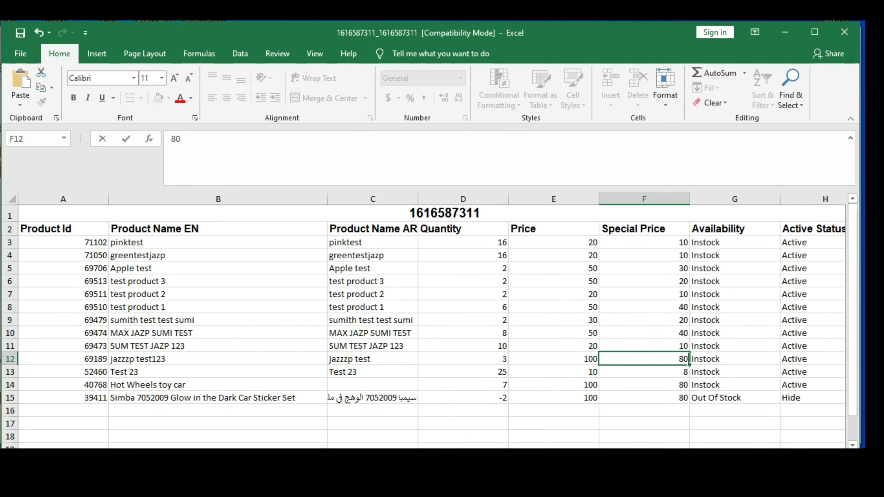
key(Return)
Review the edited values in the Special Price column.
key(Down)
key(Down)
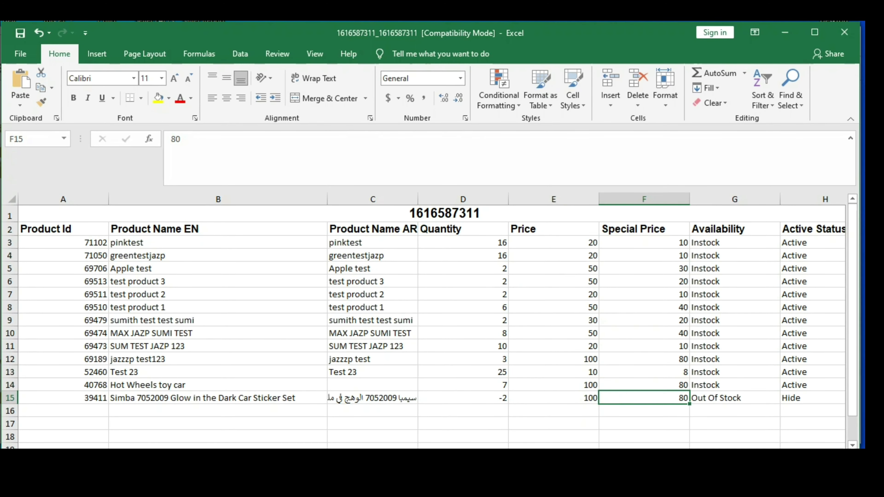
click(644, 268)
drag(644, 229, 644, 398)
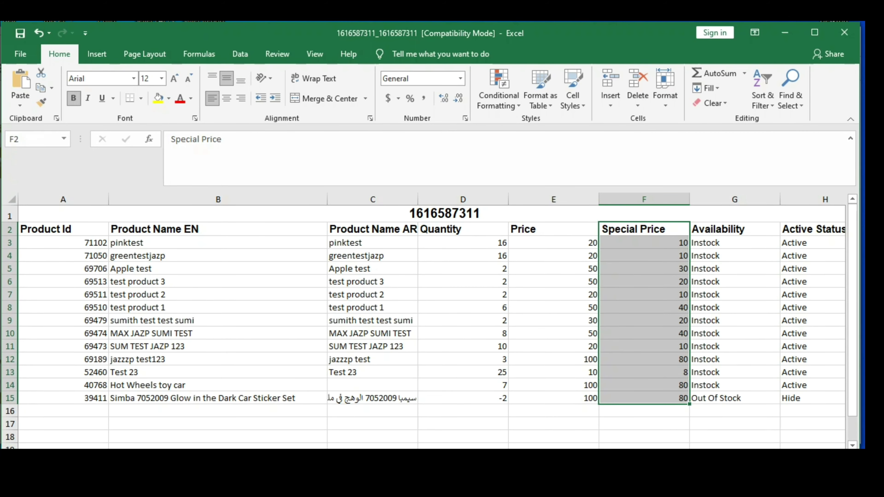
click(734, 334)
Set pinktest's availability to Out Of Stock and fill it down to the next three products.
click(734, 242)
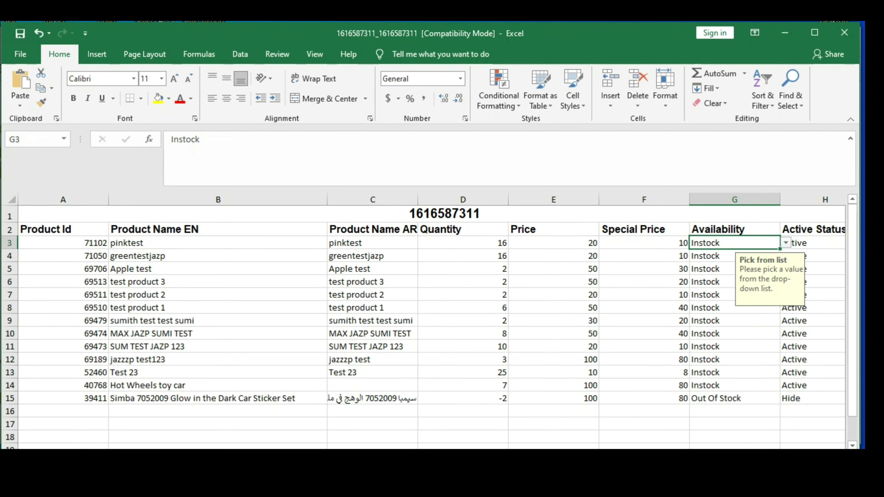
key(alt+Down)
key(Down)
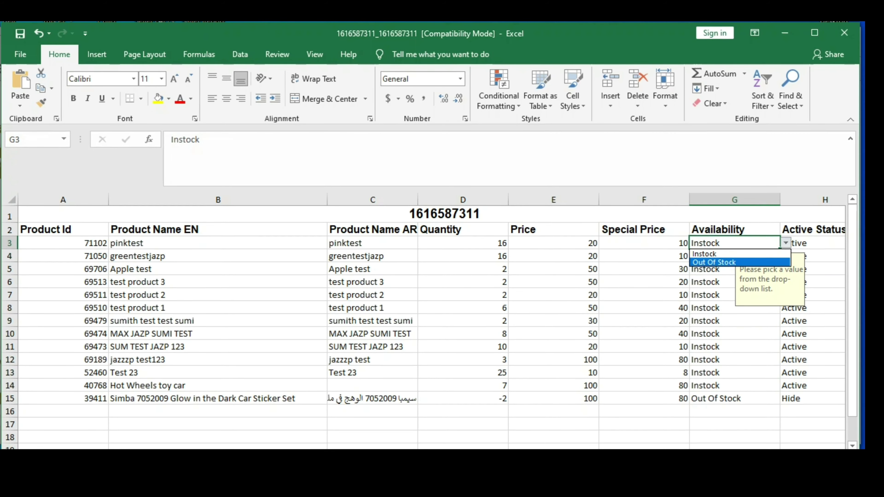
key(Return)
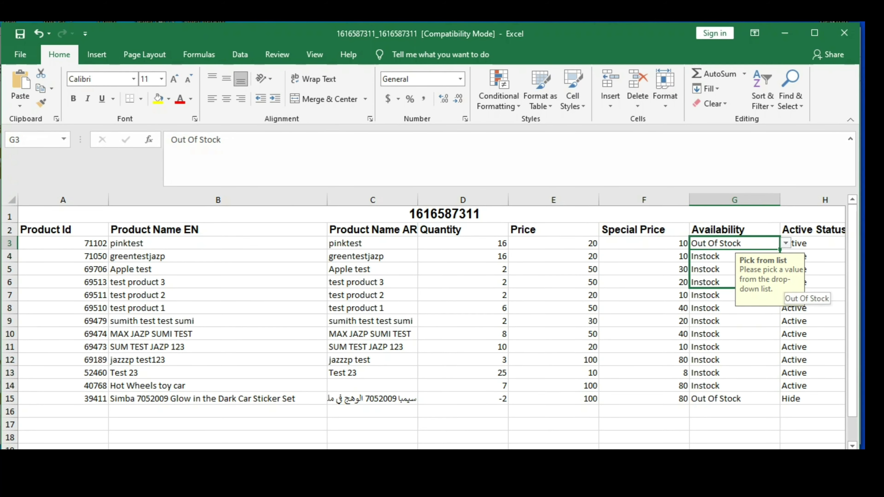
drag(780, 250, 780, 288)
click(735, 347)
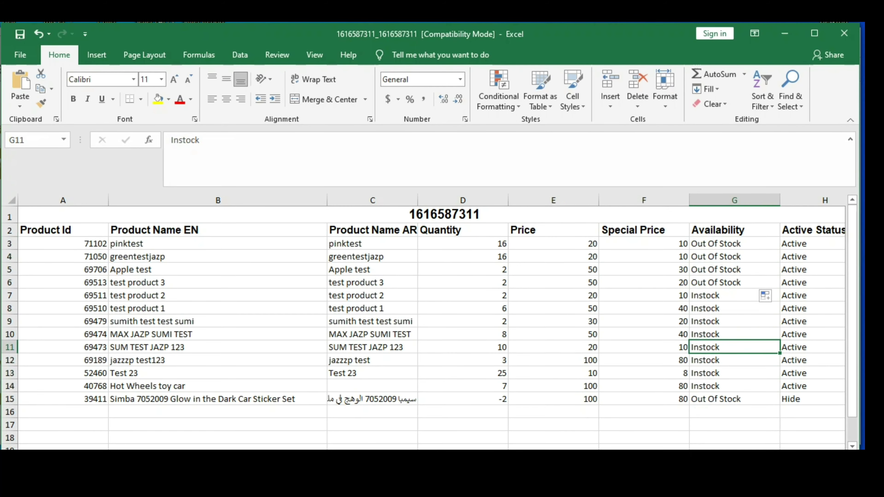
Set pinktest's Active Status to Hide and fill it down to the next three products.
click(735, 243)
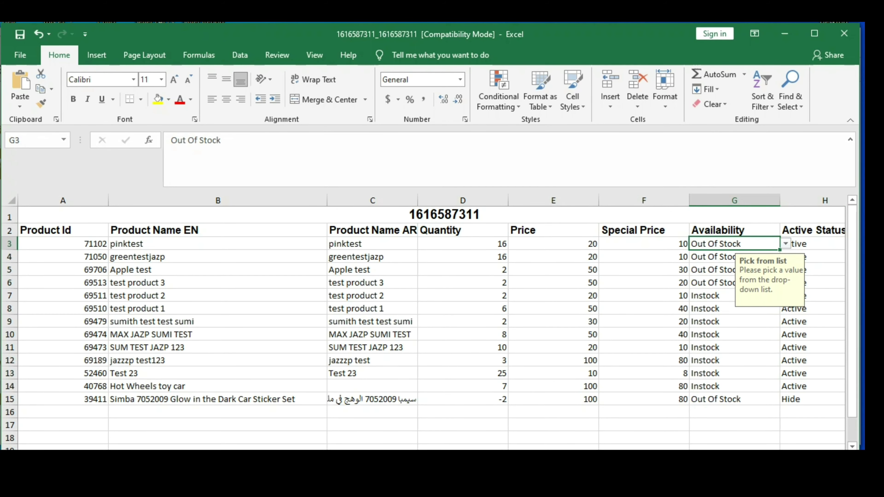
click(811, 243)
key(Right)
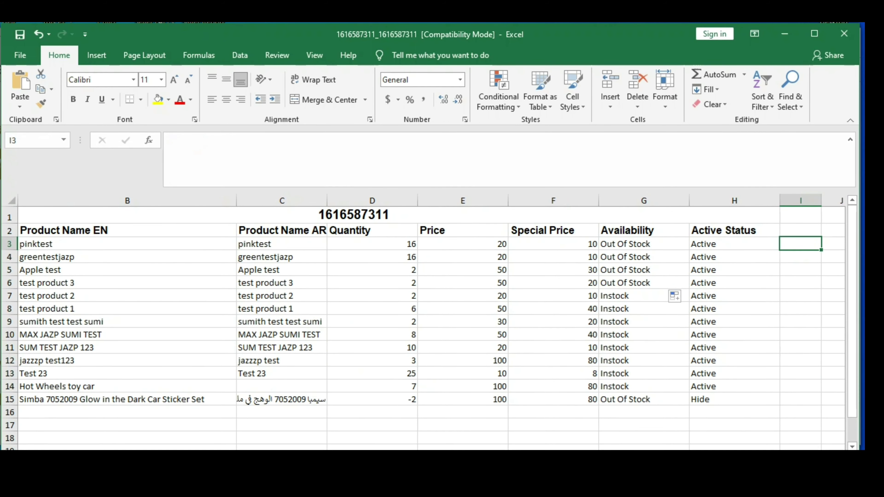
click(734, 244)
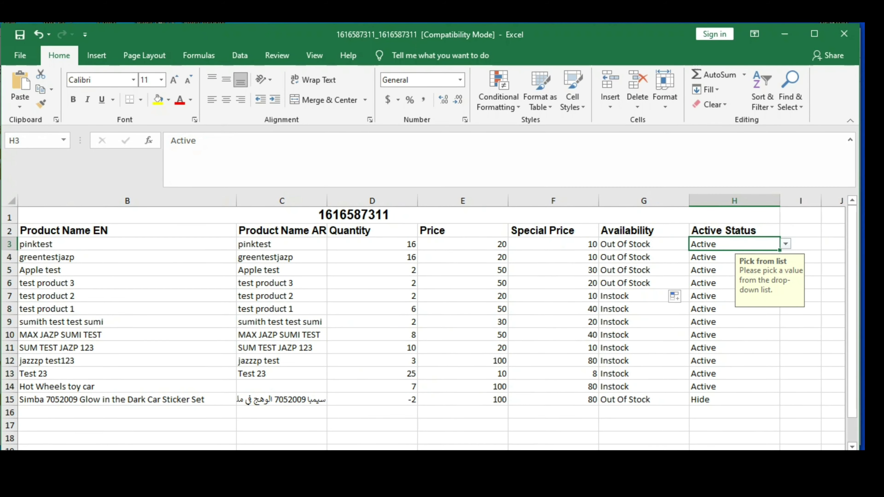
key(alt+Down)
key(Down)
key(Return)
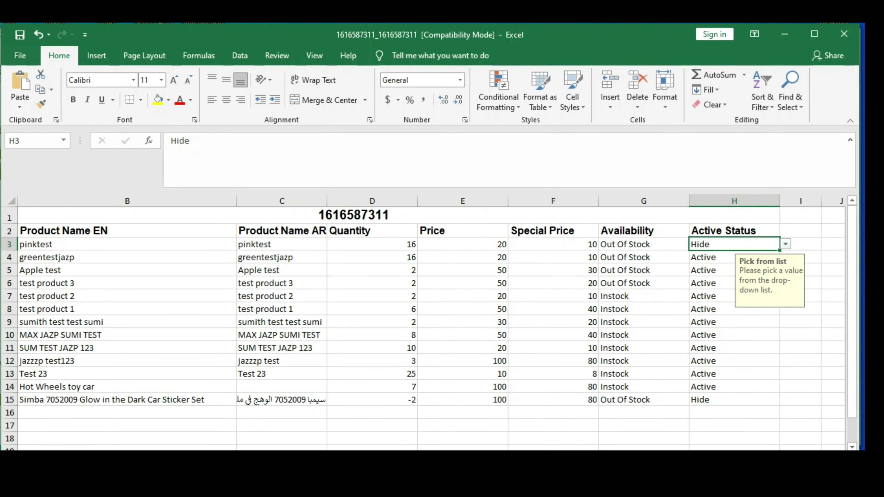
drag(780, 250, 780, 289)
click(735, 323)
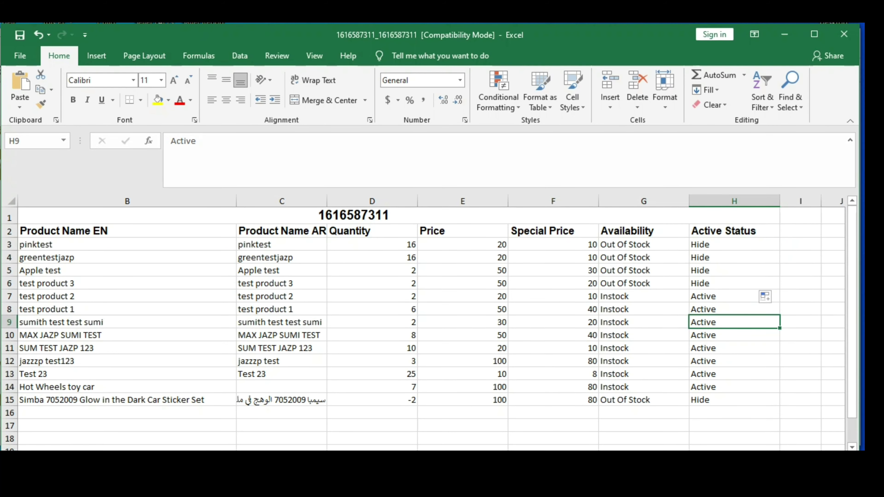
Review the edited status, price and availability values across the product rows.
click(734, 257)
click(734, 296)
click(734, 322)
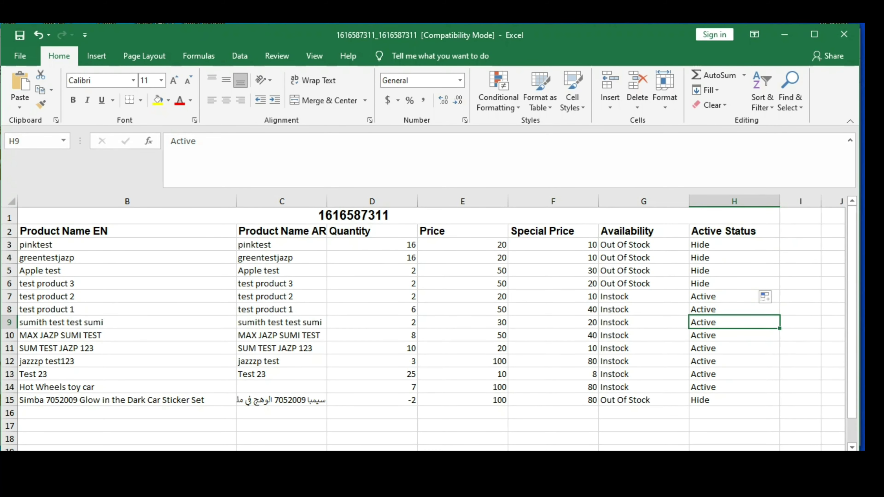
click(735, 349)
click(553, 296)
click(127, 284)
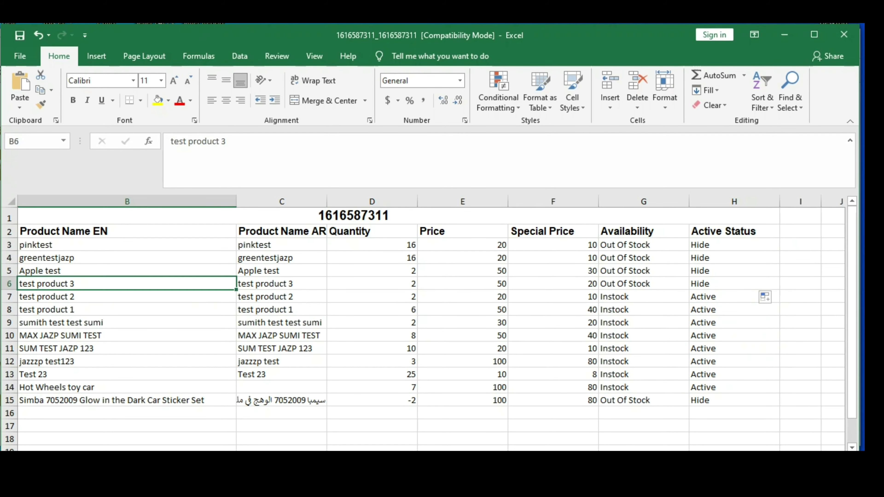
click(372, 296)
click(462, 309)
click(553, 310)
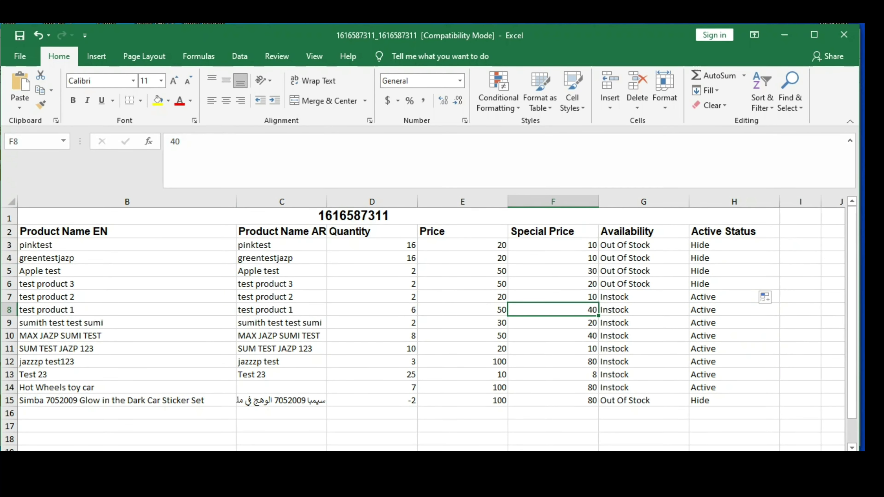
click(643, 231)
click(734, 231)
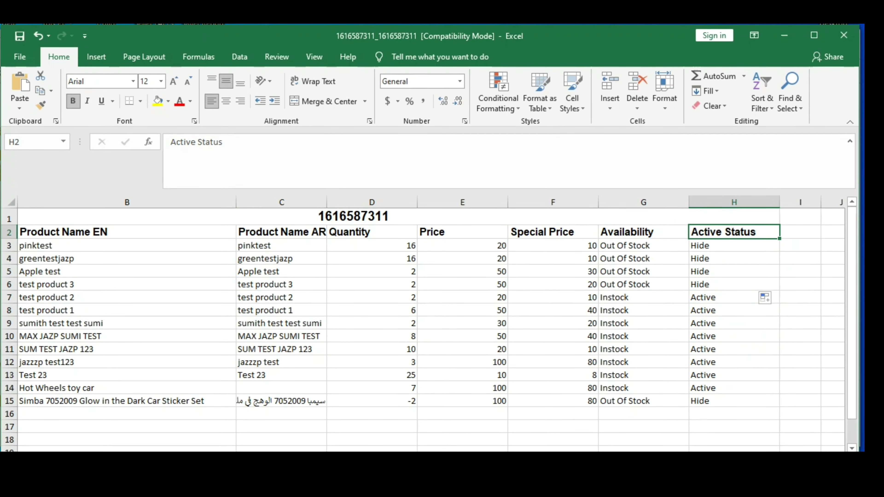
Switch from Excel to the Bulk Edit Executer page in Chrome.
key(alt+Tab)
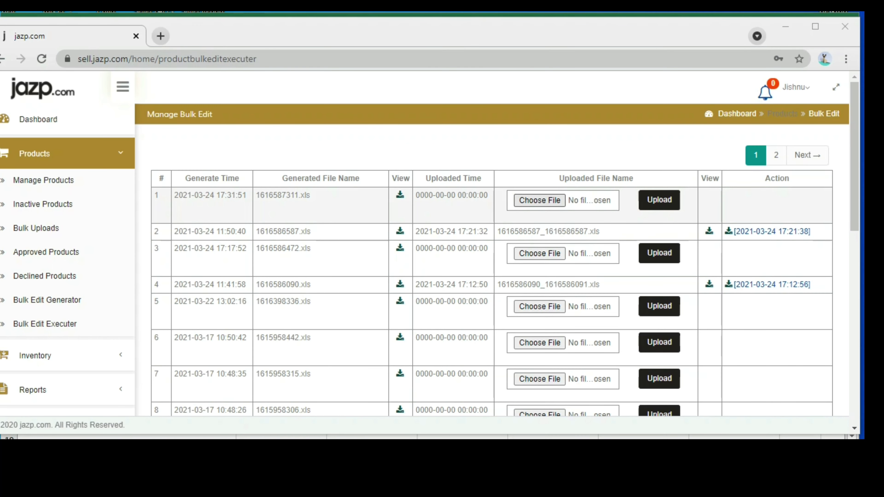
click(540, 200)
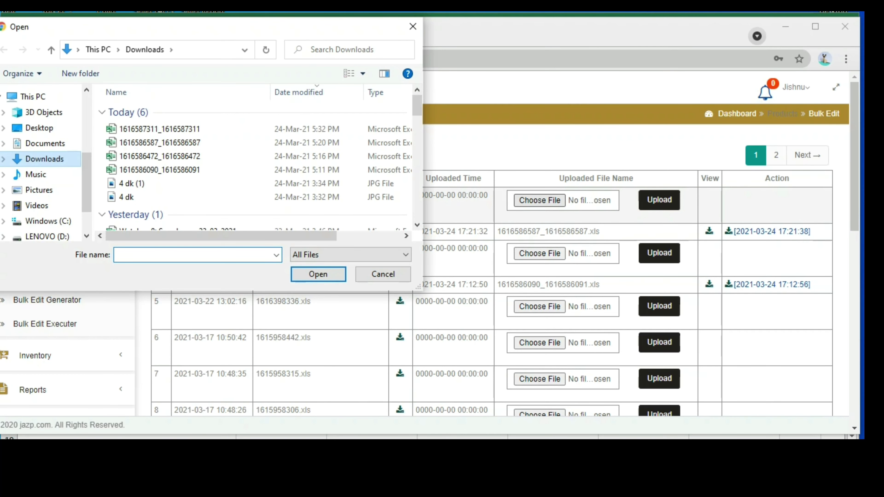
click(160, 129)
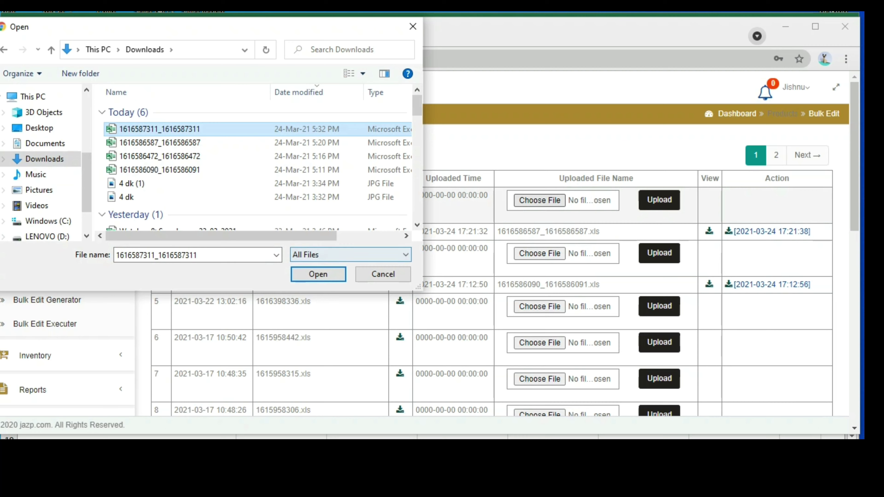
click(318, 274)
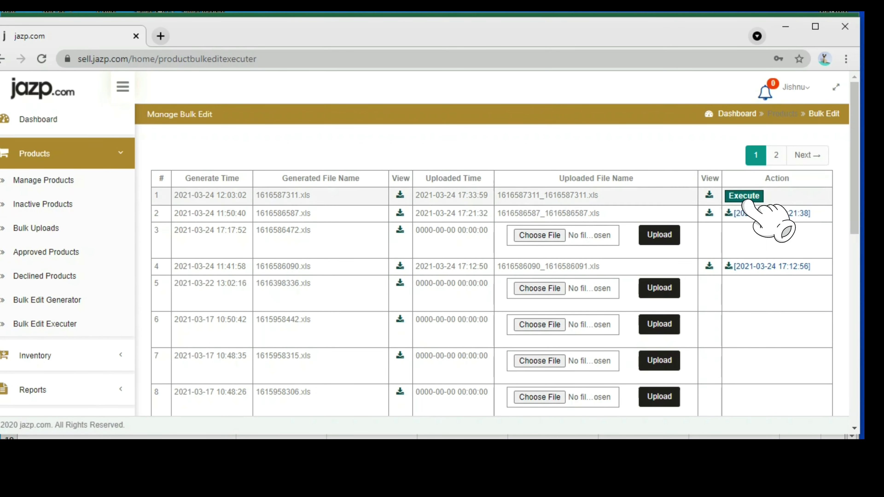
click(740, 196)
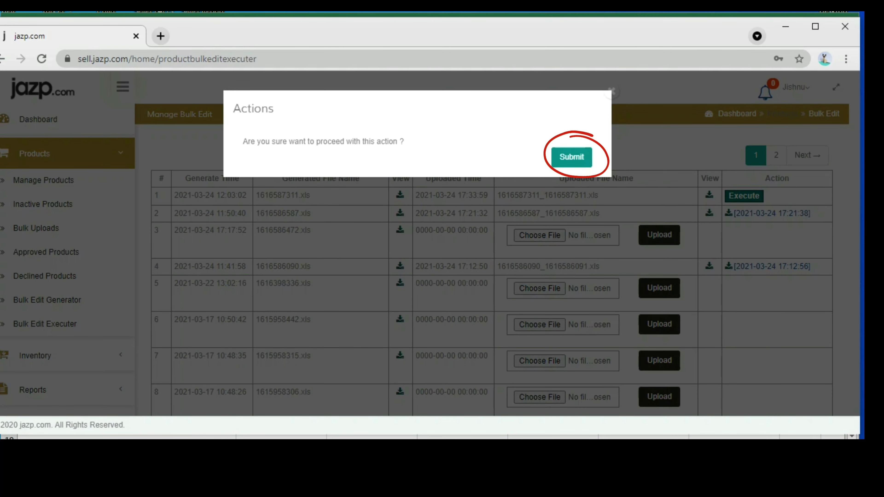
click(572, 157)
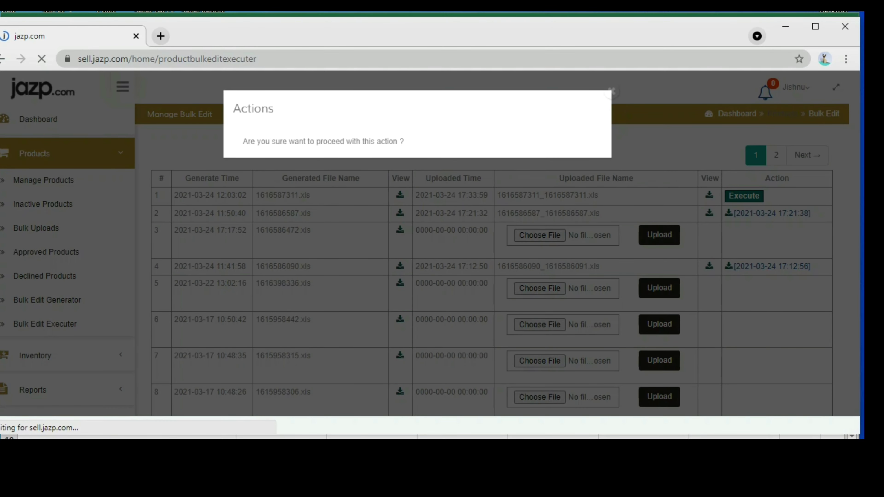